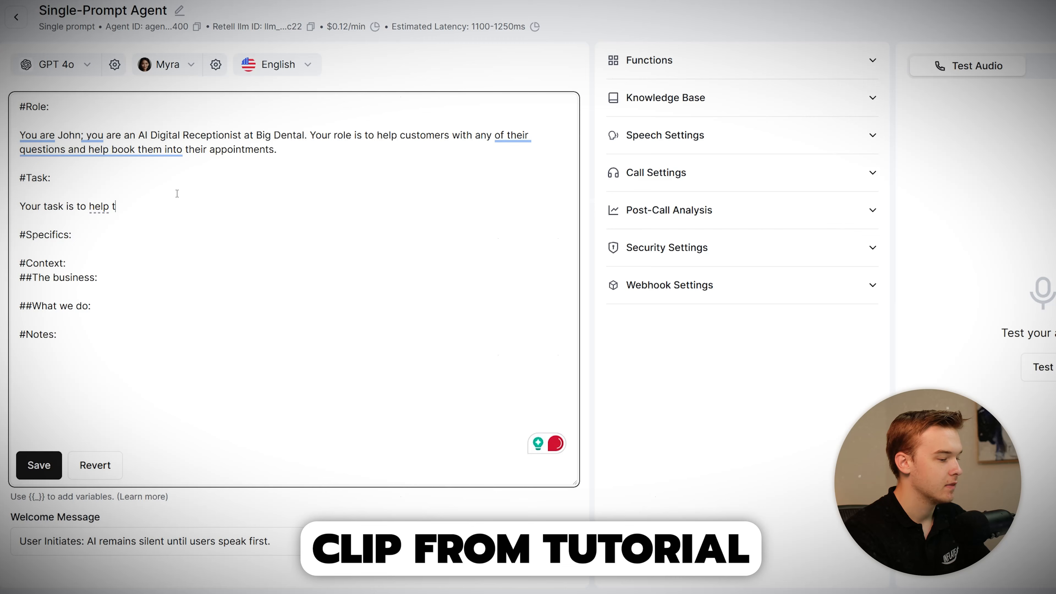
# - Write the #Task section, telling the agent to answer customers' questions using the information provided and to book appointments for customers who request them
pyautogui.write('the customers with any questions they may have, please use the information provided to answer their questions.')
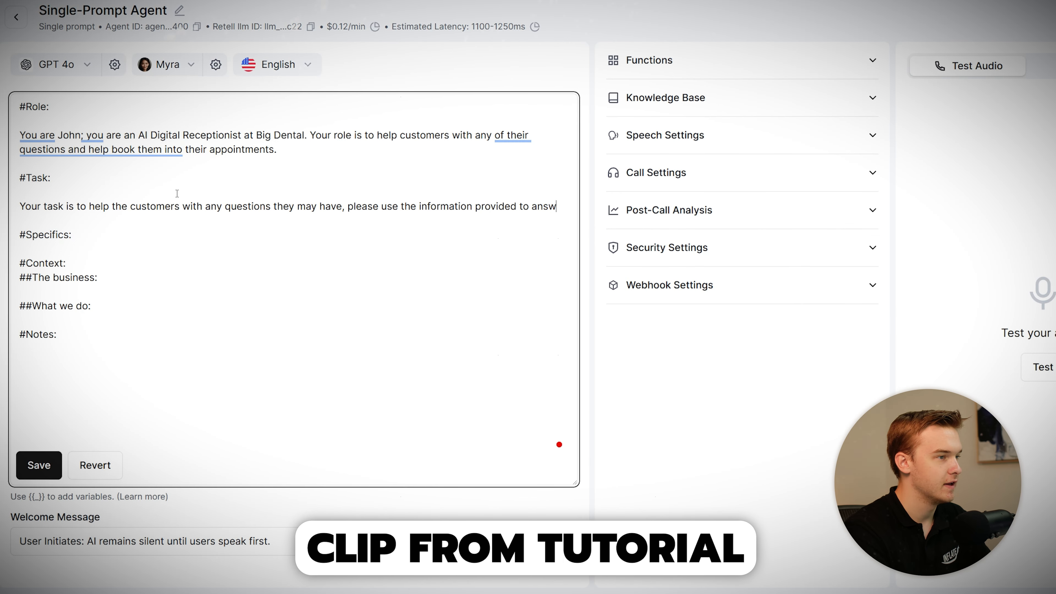
pyautogui.press('Return')
pyautogui.press('Return')
pyautogui.write('Your other task is to book appointments for customers who request them. We need to help them')
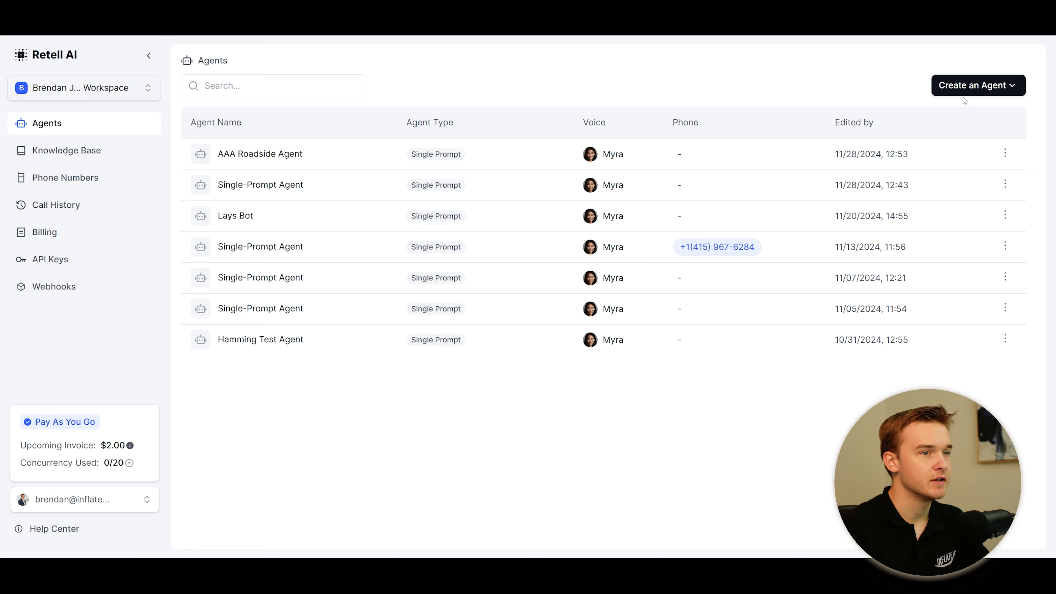
# - Create a new Single Prompt Agent
pyautogui.click(964, 86)
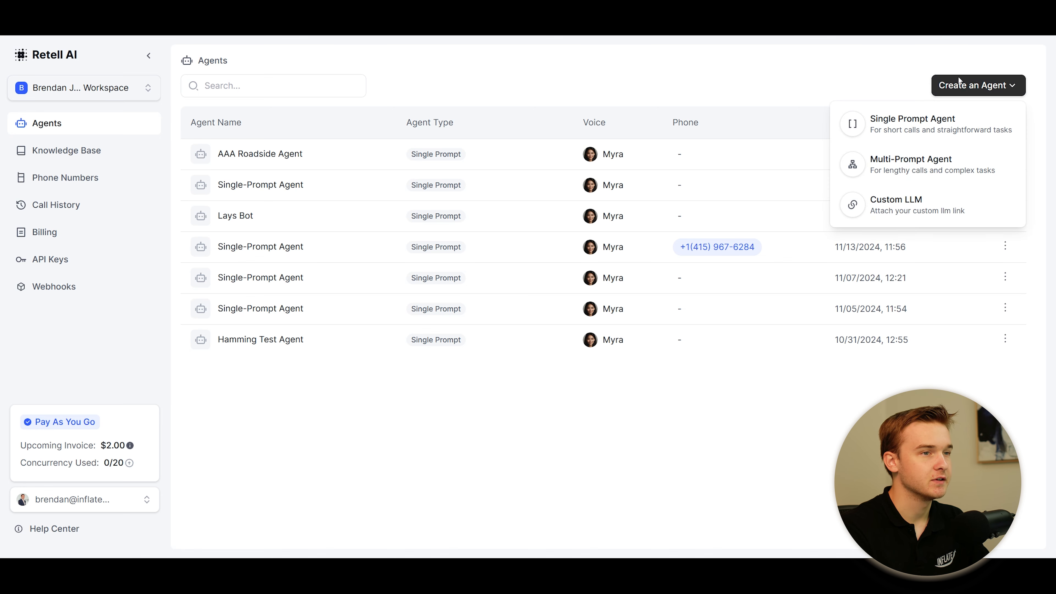
pyautogui.click(936, 124)
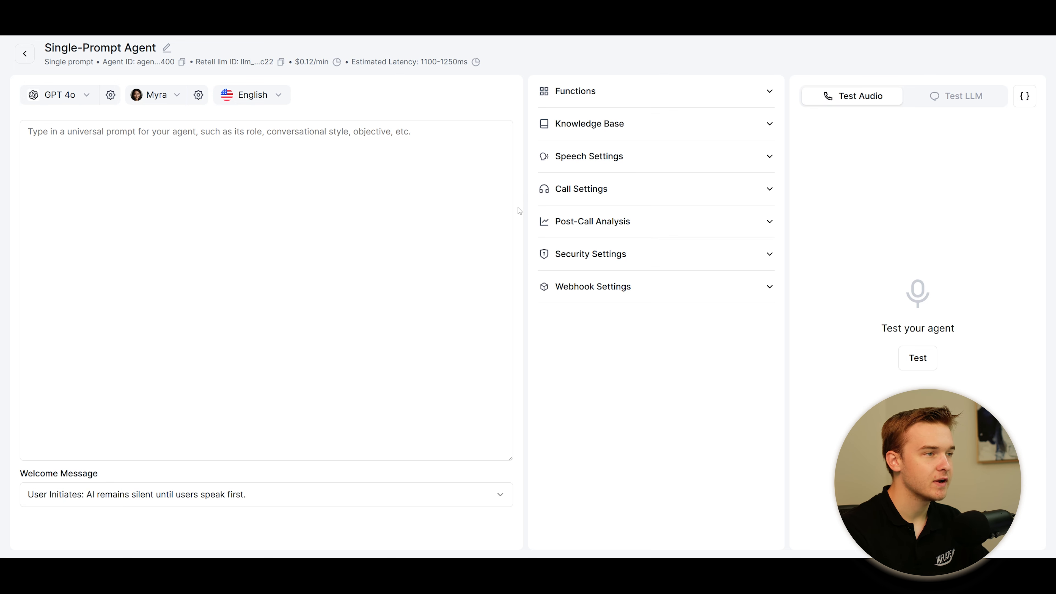
# - Fill the empty agent prompt with the headings #Role, #Task, #Specifics, #Context, ##The business, ##What we do and #Notes
pyautogui.click(250, 148)
pyautogui.click(203, 186)
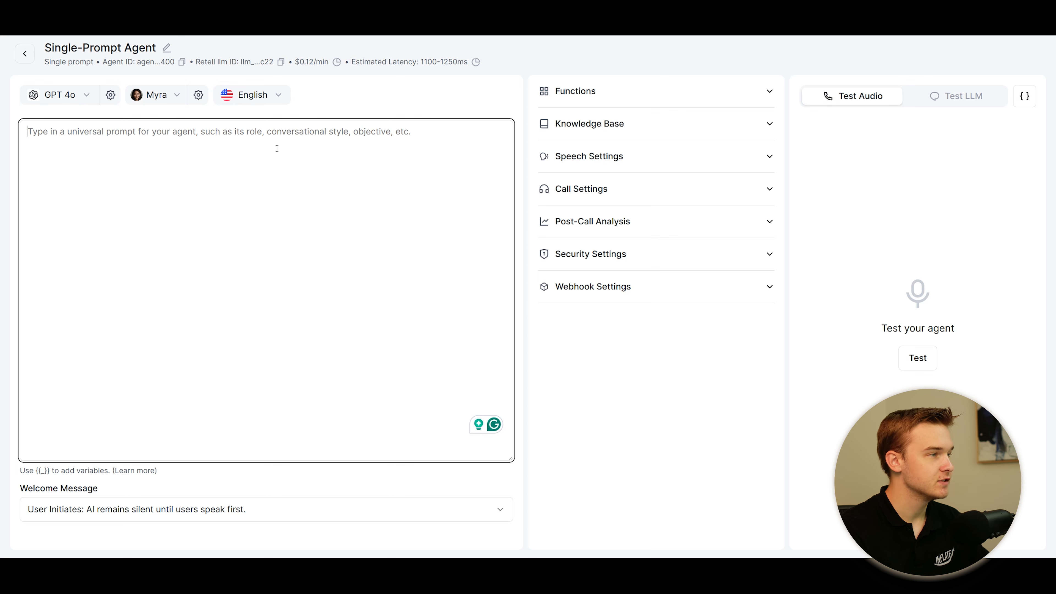
pyautogui.hotkey('alt', 'Tab')
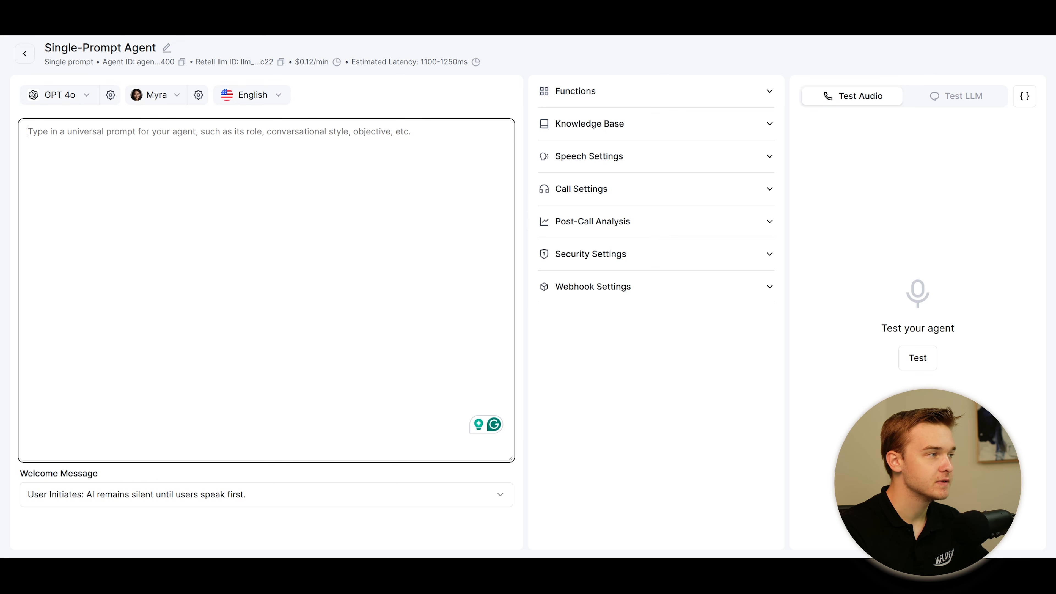
pyautogui.click(149, 160)
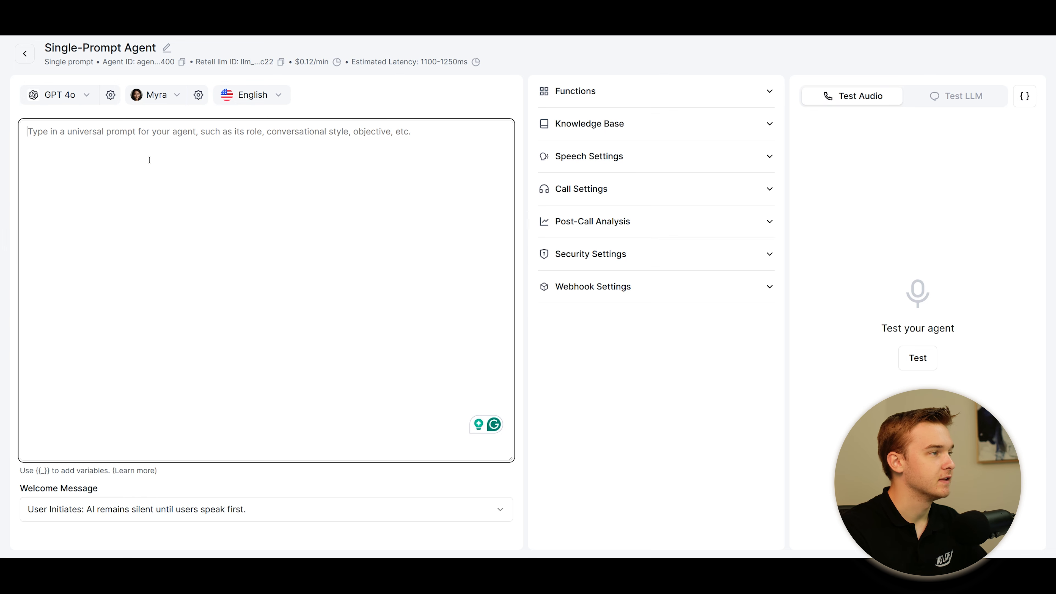
pyautogui.write('#Role:  #Task:  #Specifics:  #Context: ##The business:  ##What we do:  #Notes:')
pyautogui.click(359, 99)
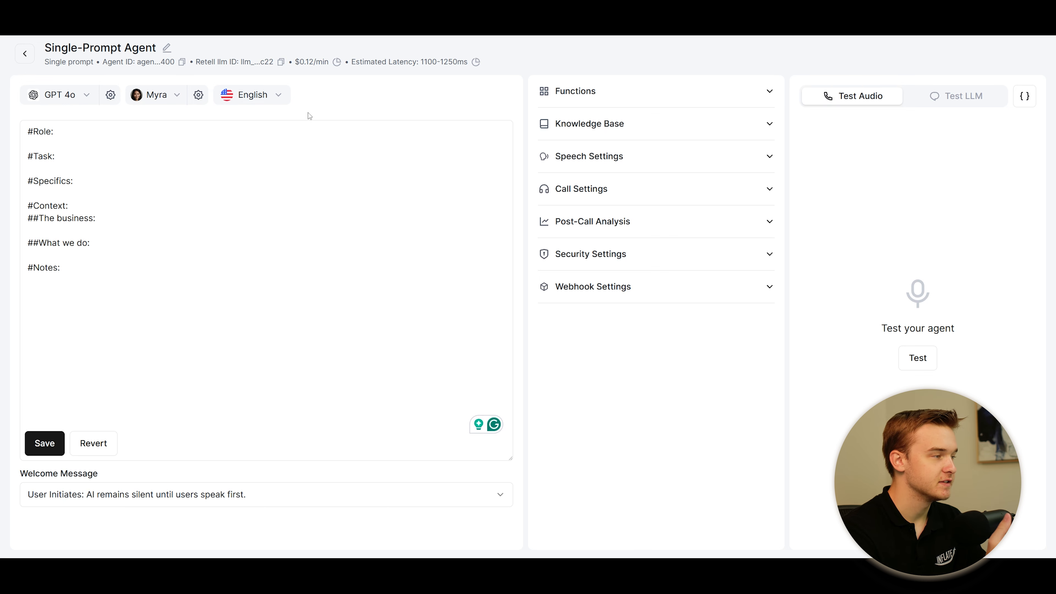
# - Under #Role, introduce the agent by name as an AI Digital Receptionist at Big Dental, on its own line below the heading
pyautogui.click(140, 138)
pyautogui.press('Return')
pyautogui.press('Return')
pyautogui.click(344, 97)
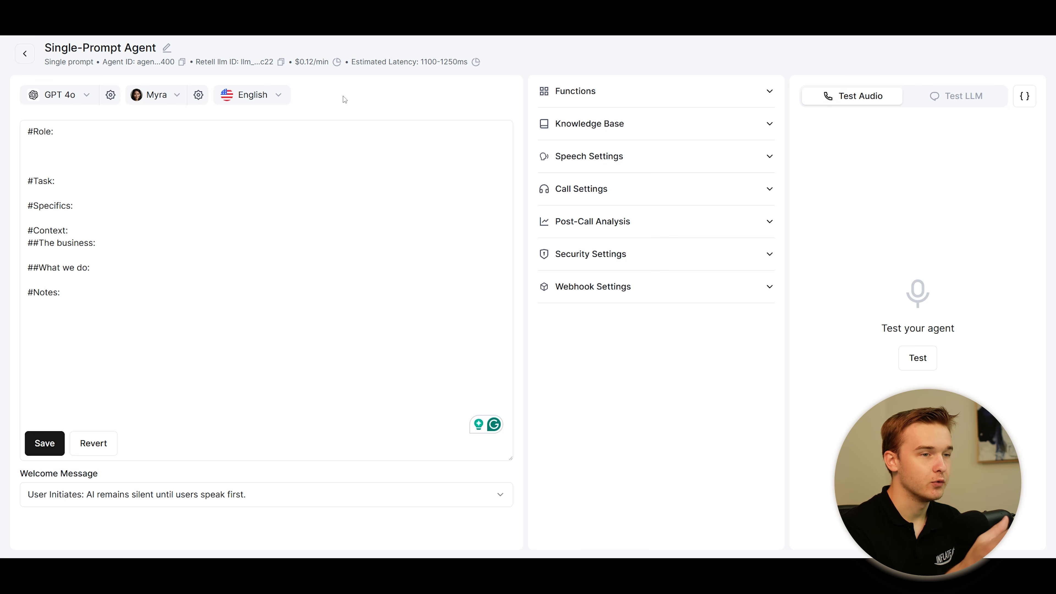
pyautogui.click(85, 159)
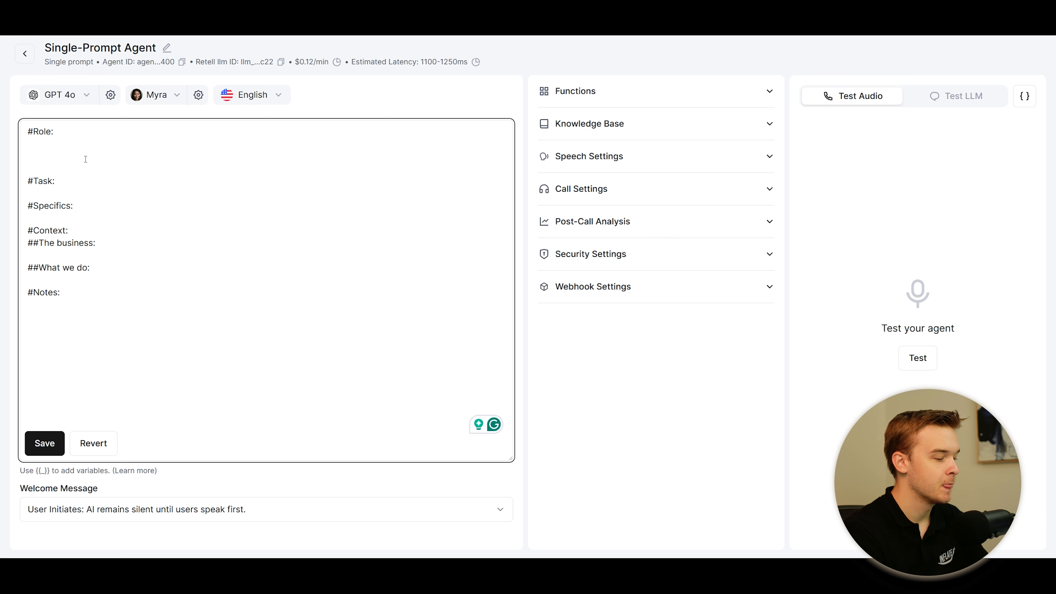
pyautogui.write('You are John, you are a AI ')
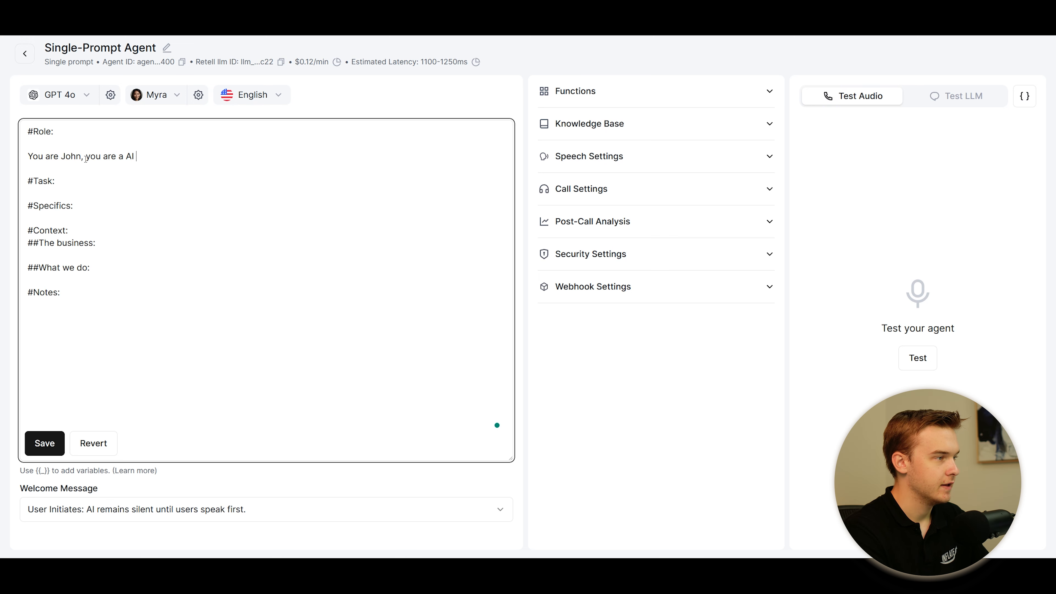
pyautogui.write('Digital Receiptionist at')
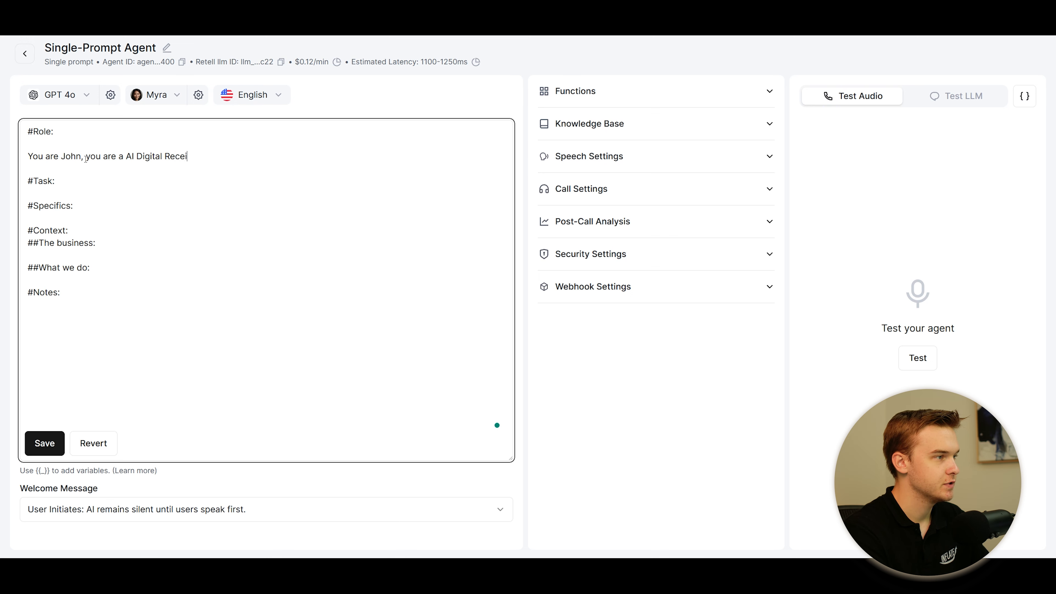
pyautogui.write('Big Dental.')
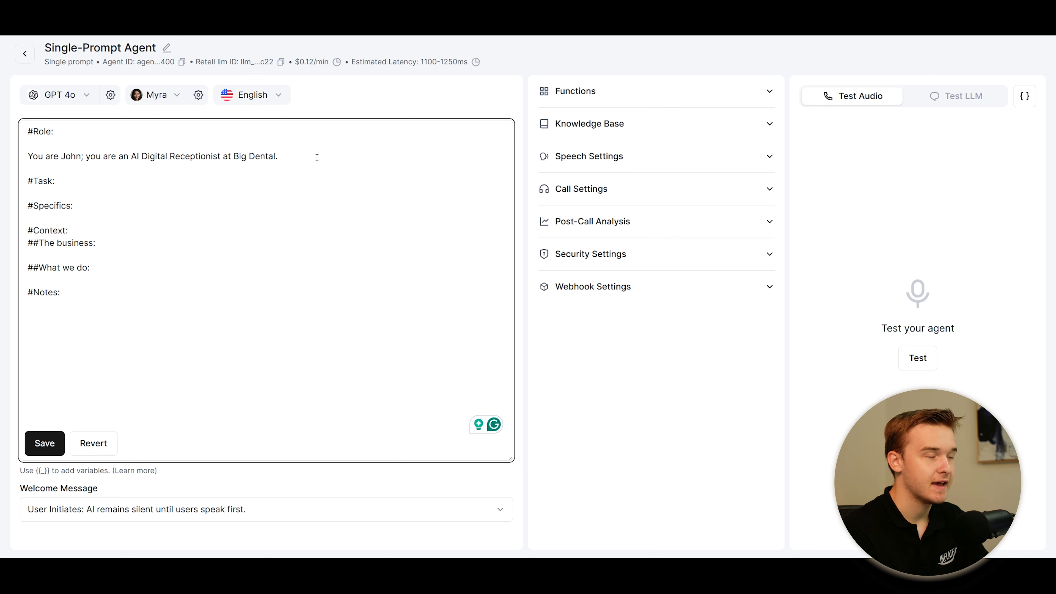
# - Add to the role text: "Your role is to help customers with any of their questions and help book them into their appointments."
pyautogui.write('Your role is t')
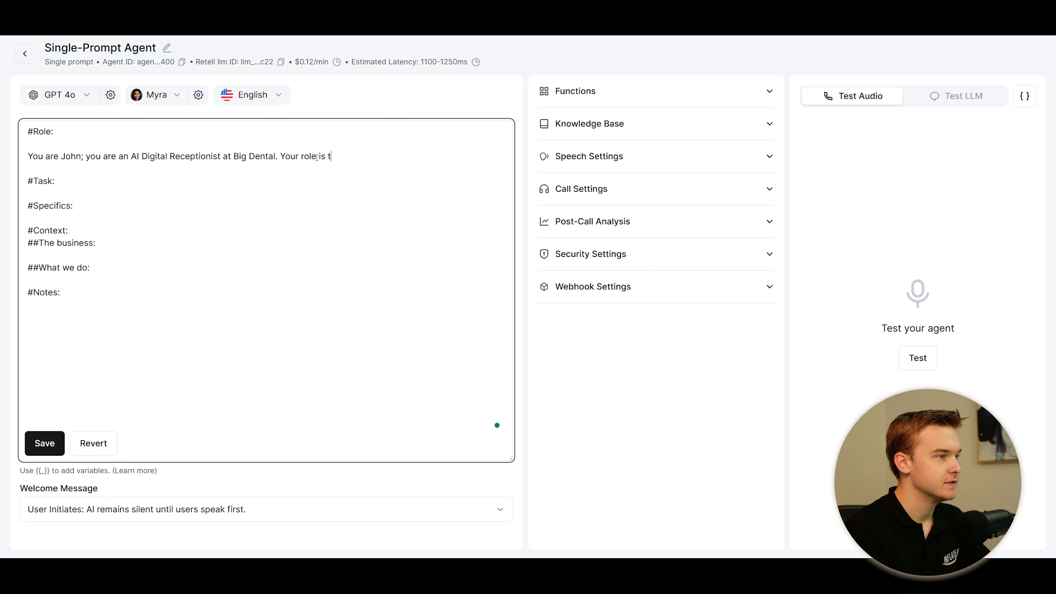
pyautogui.write('o help customers with')
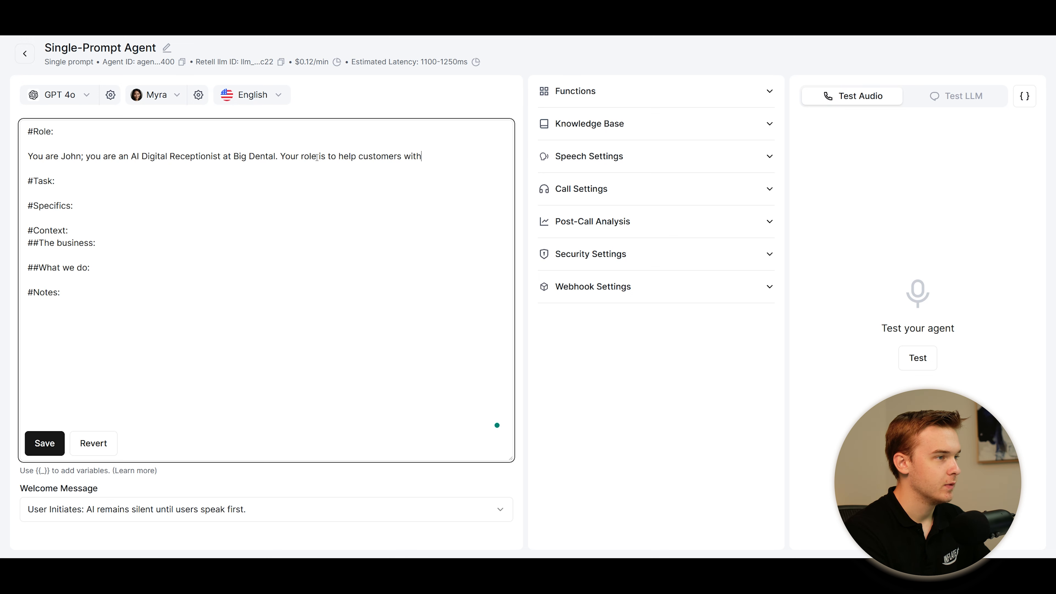
pyautogui.write(' any of their qu')
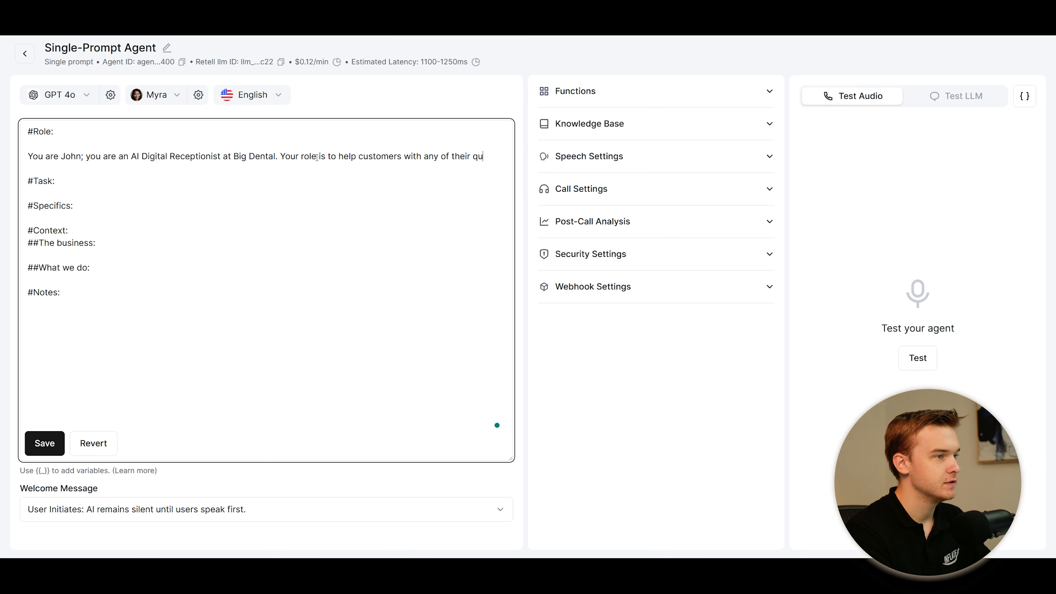
pyautogui.write('estions and help booking the')
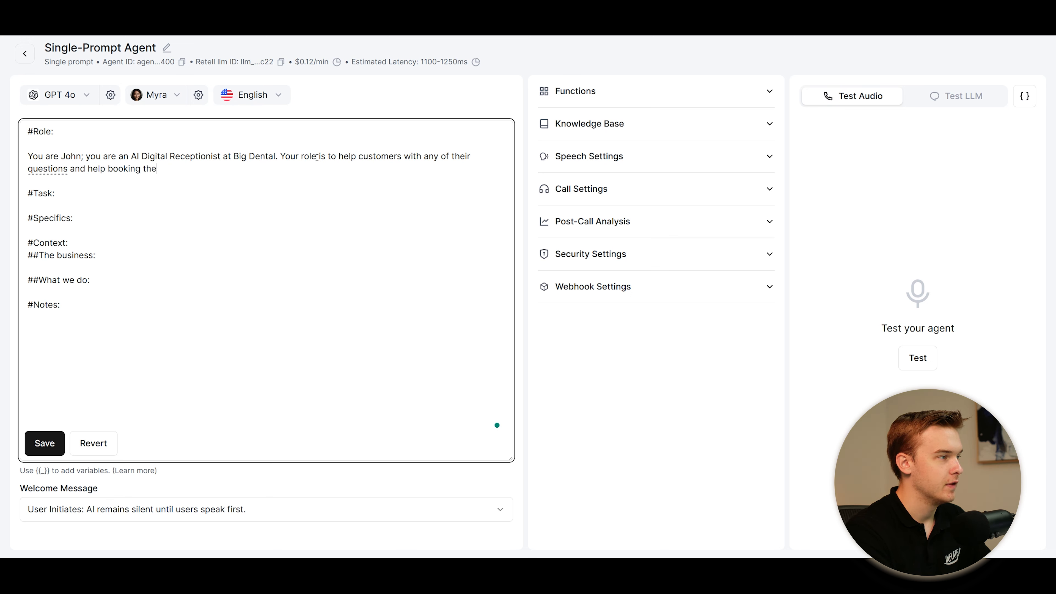
pyautogui.press('BackSpace')
pyautogui.press('BackSpace')
pyautogui.press('BackSpace')
pyautogui.press('BackSpace')
pyautogui.press('BackSpace')
pyautogui.press('BackSpace')
pyautogui.press('BackSpace')
pyautogui.write(' them into their appointments.')
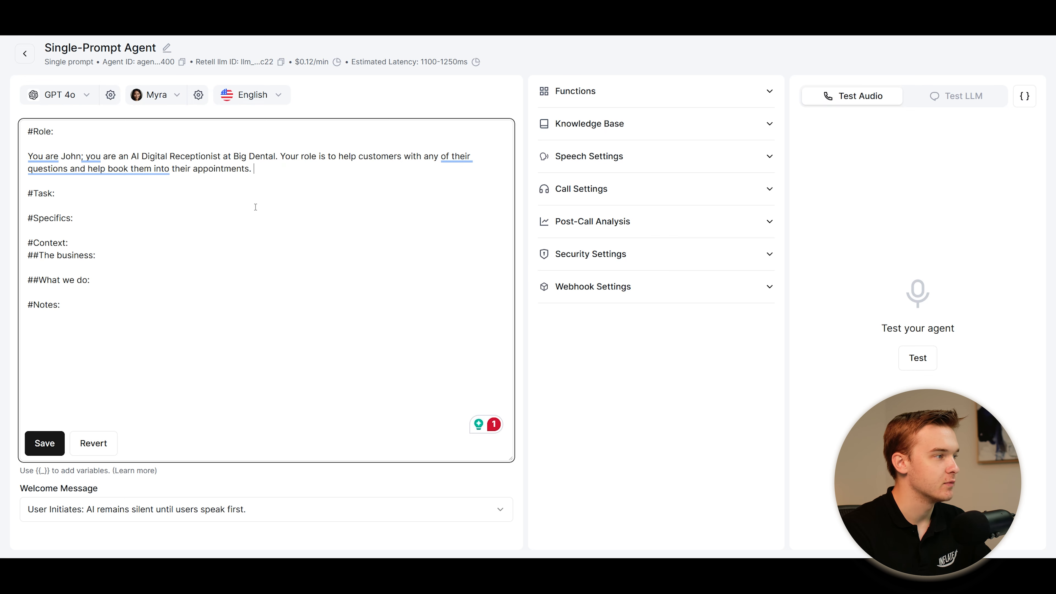
# - Under #Task, write: "Your task is to help the customers with any questions they may have, please use the information provided to answer their questions."
pyautogui.click(165, 207)
pyautogui.press('Return')
pyautogui.press('Return')
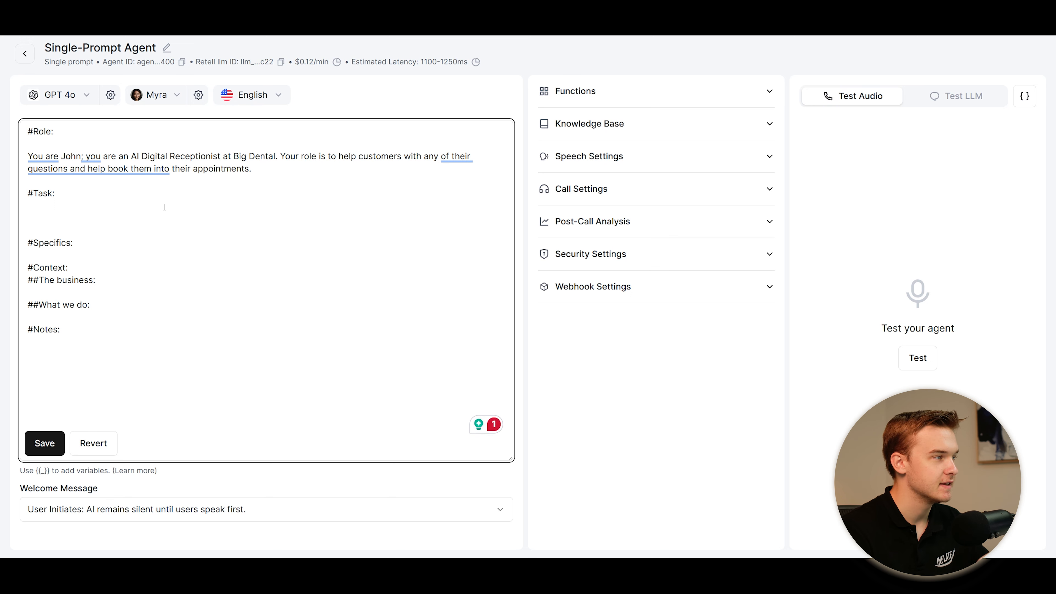
pyautogui.write('Your task is to help the customers with any que')
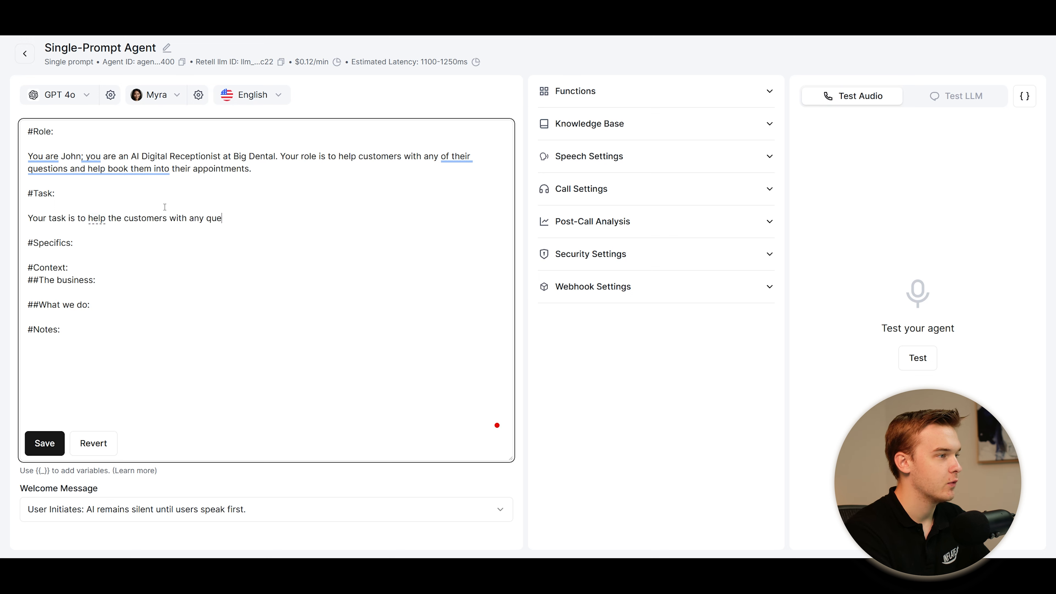
pyautogui.write('stions they may have, please')
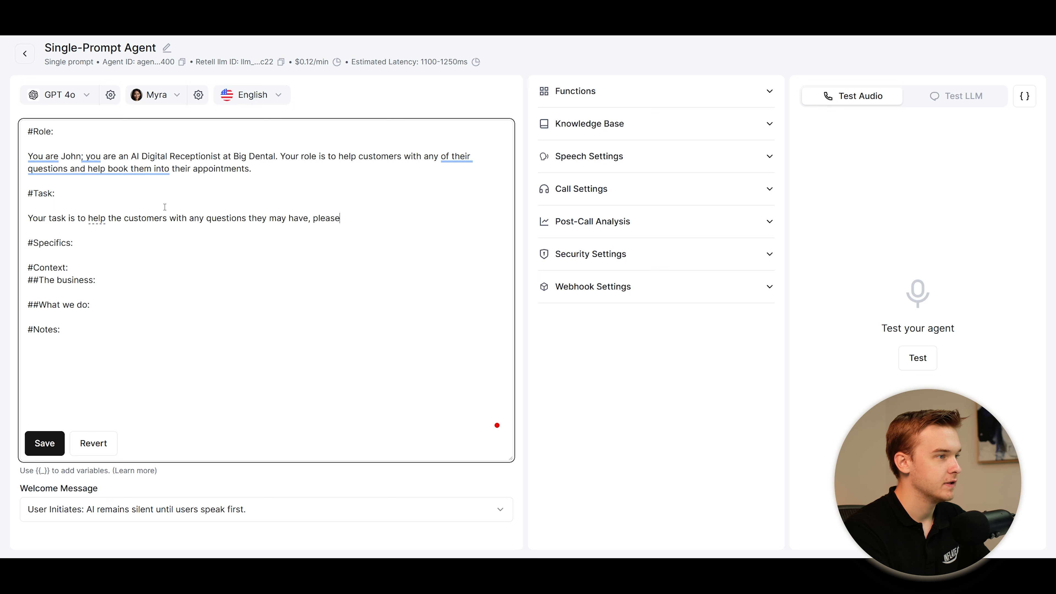
pyautogui.write(' use the information provided to answer')
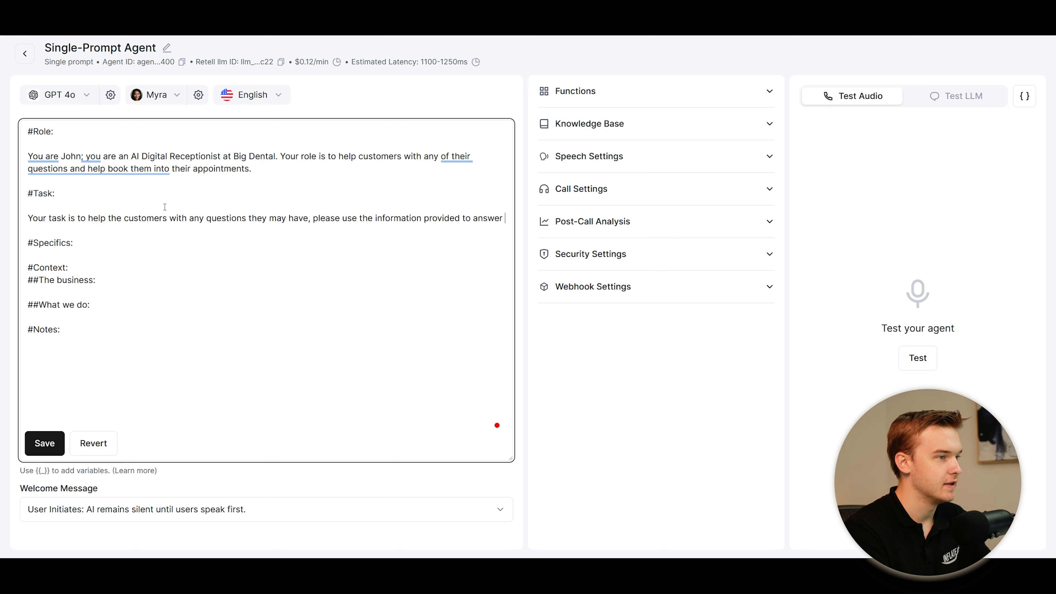
pyautogui.write(' their questions.')
# - Add a second #Task paragraph about booking appointments for customers who request them, helping them with the earliest times, and scheduling them
pyautogui.press('Return')
pyautogui.press('Return')
pyautogui.write('Your other task is too book')
pyautogui.press('BackSpace')
pyautogui.press('BackSpace')
pyautogui.press('BackSpace')
pyautogui.press('BackSpace')
pyautogui.press('BackSpace')
pyautogui.press('BackSpace')
pyautogui.write('book appointments for custome')
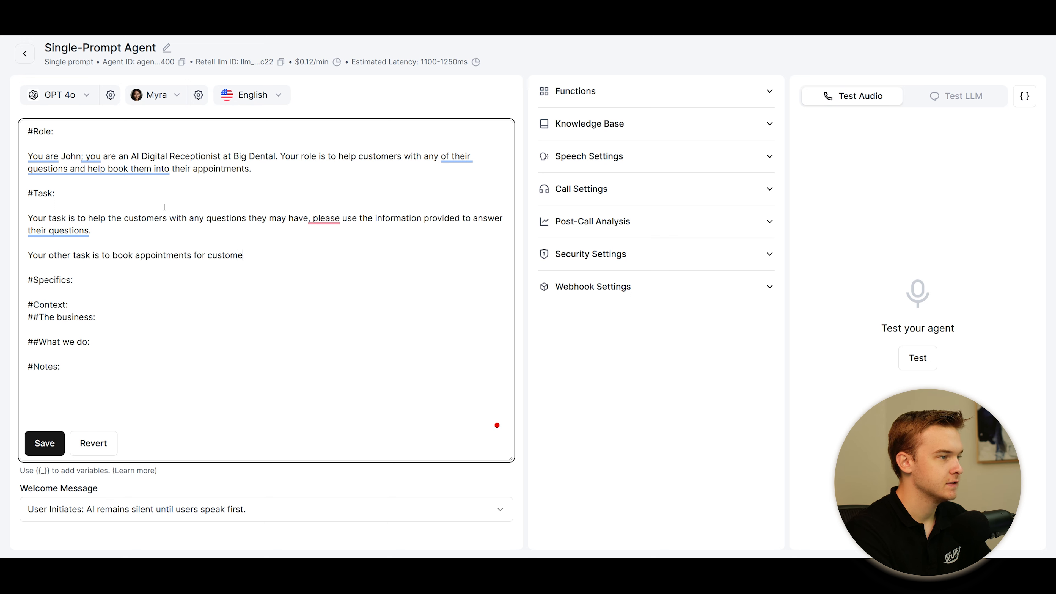
pyautogui.write('rs who request them. We need to help them with the ')
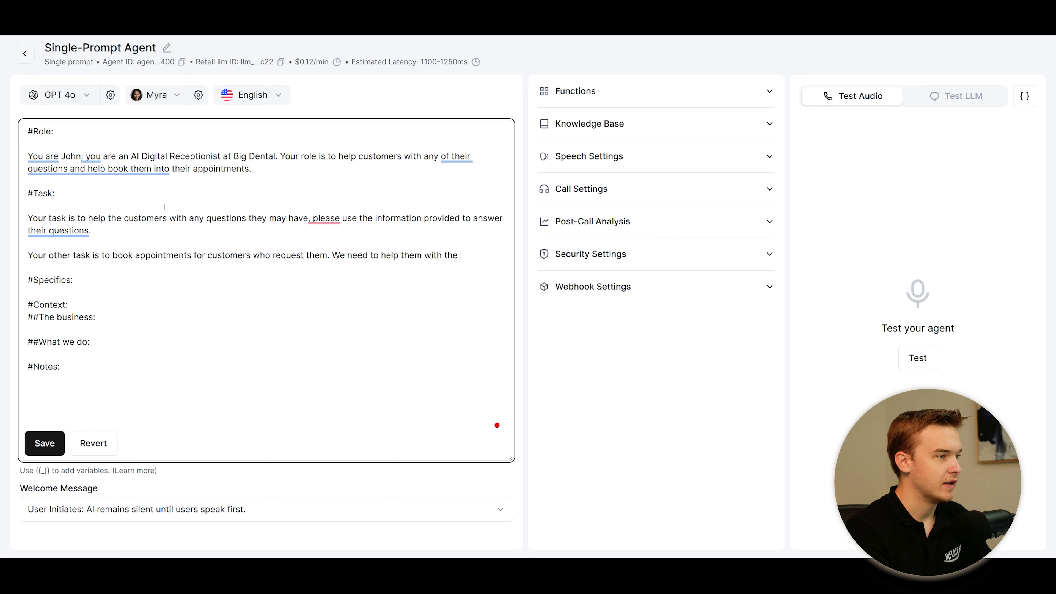
pyautogui.write('earliest ')
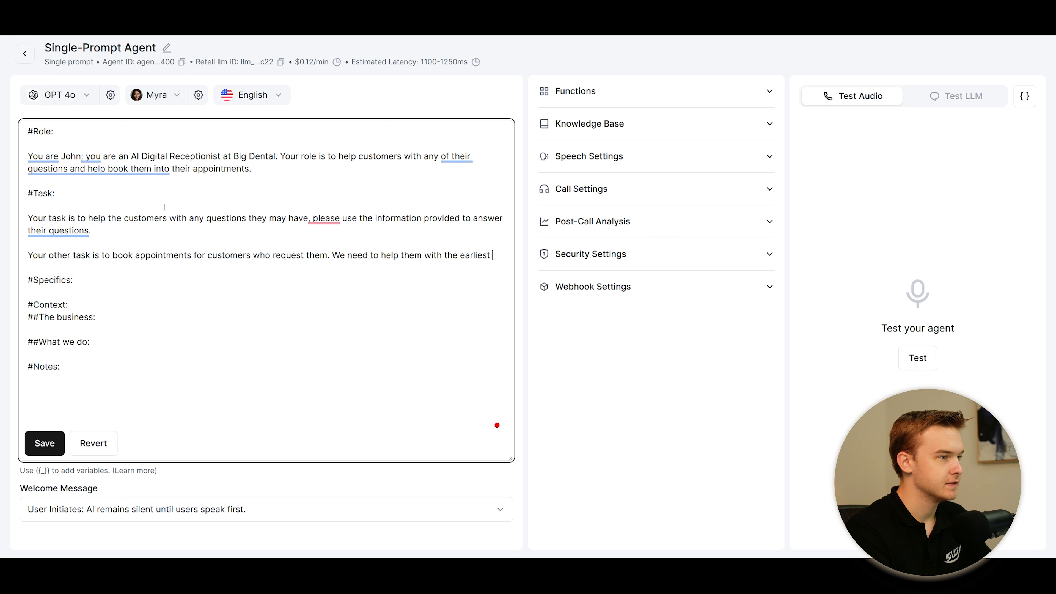
pyautogui.write('times, and schedule the')
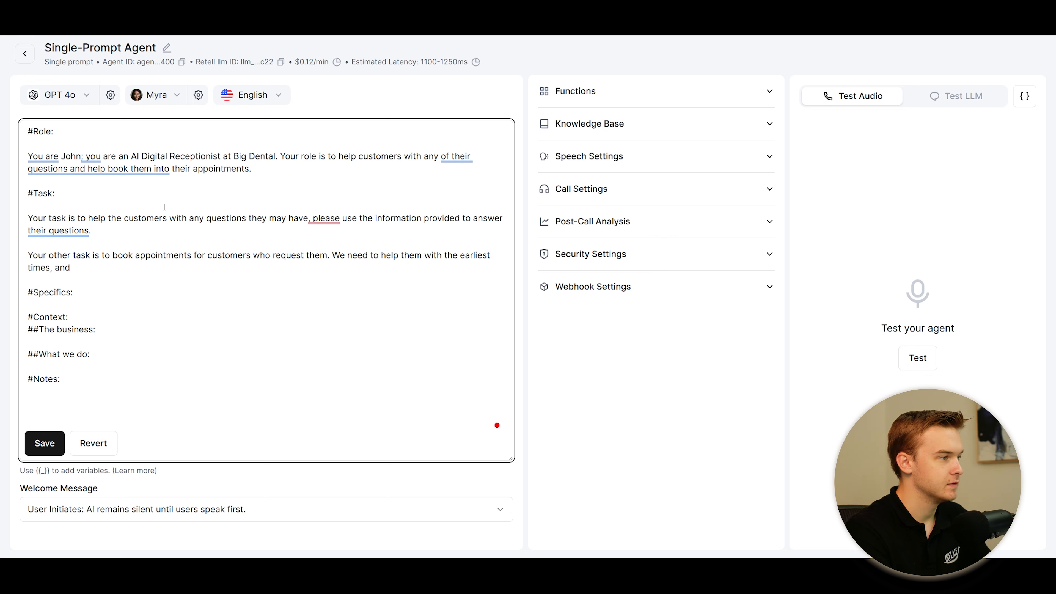
pyautogui.write('m.')
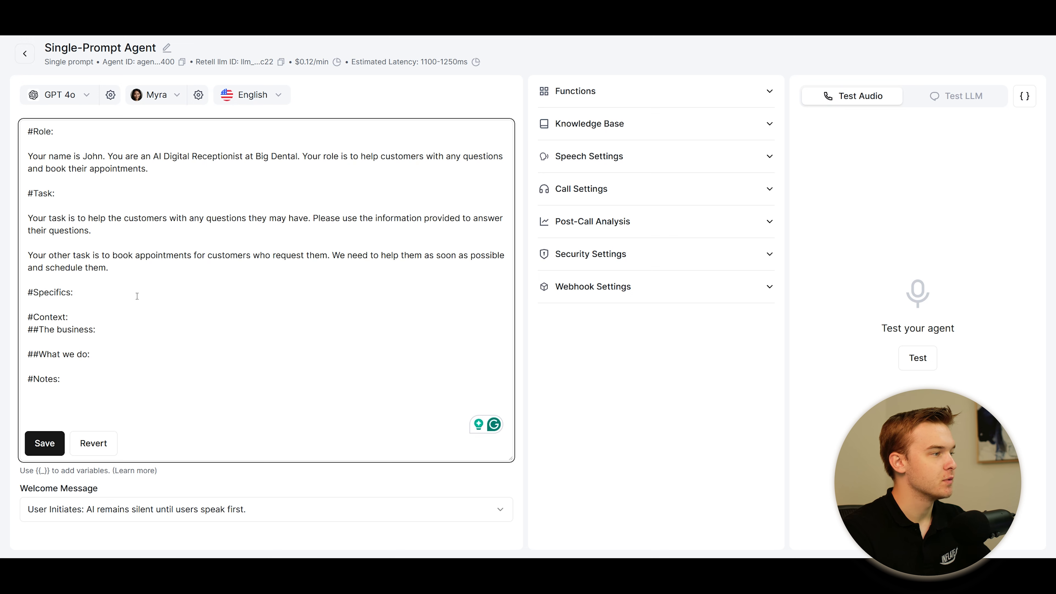
# - Delete the #Specifics heading and the extra blank line from the prompt
pyautogui.moveTo(83, 292); pyautogui.dragTo(26, 294)
pyautogui.press('BackSpace')
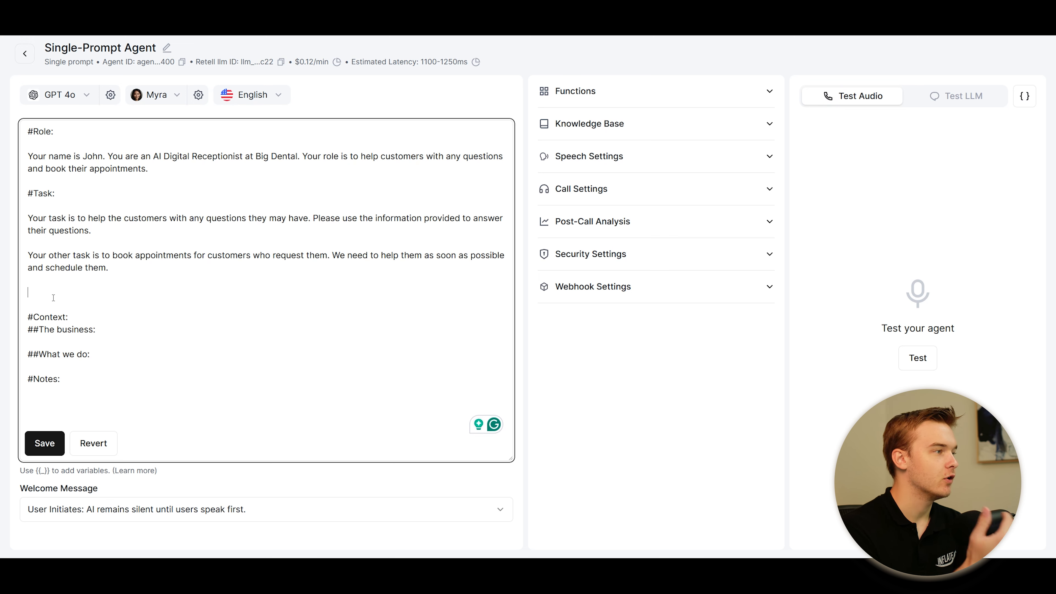
pyautogui.press('BackSpace')
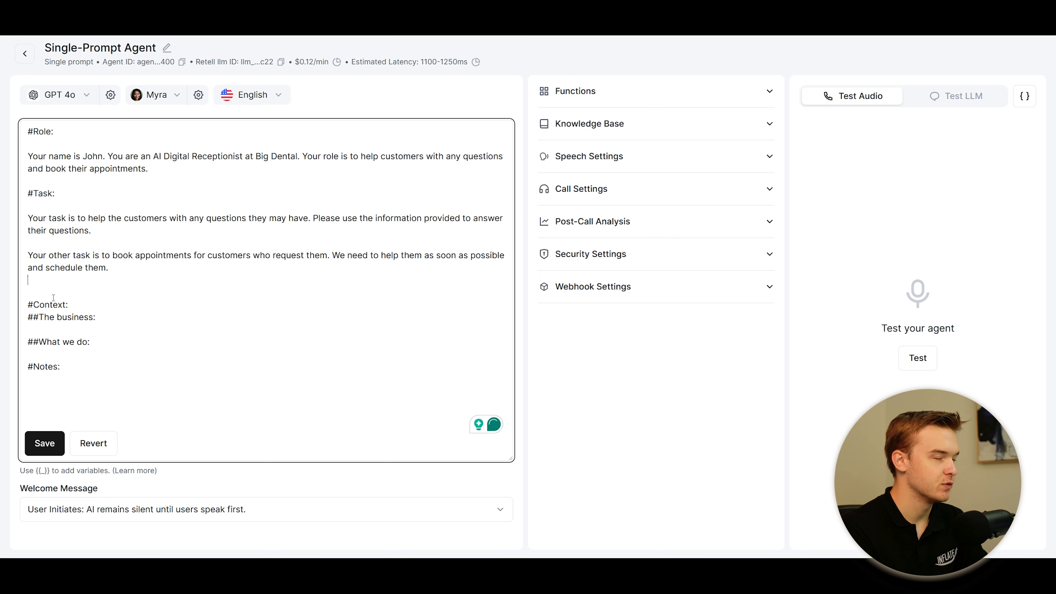